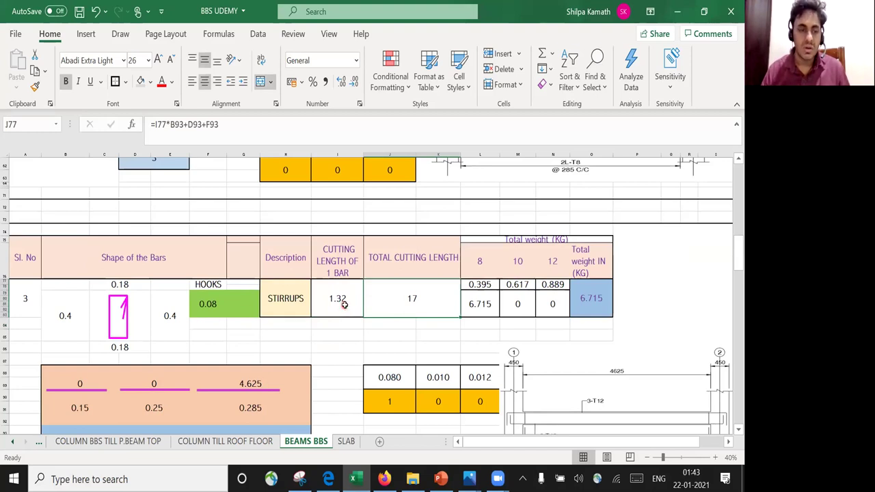
{"action": "scroll", "coordinate": [345, 301], "scroll_direction": "down", "scroll_amount": 2}
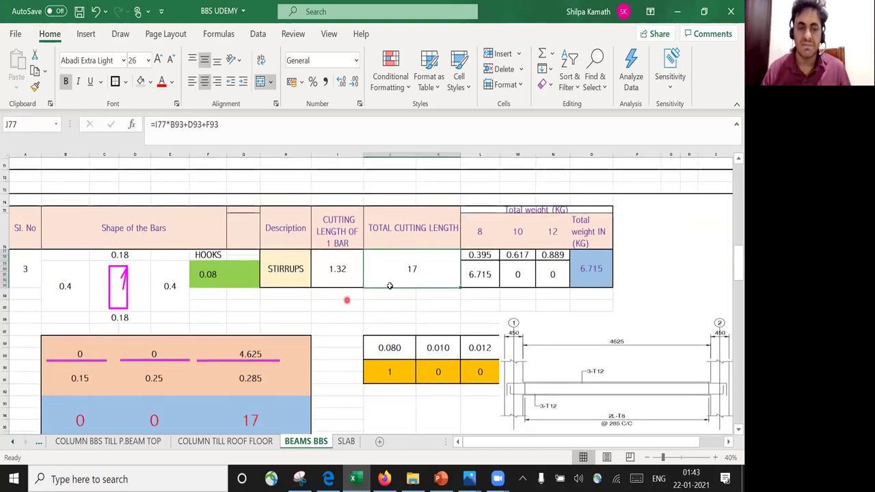
{"action": "left_click", "coordinate": [428, 221]}
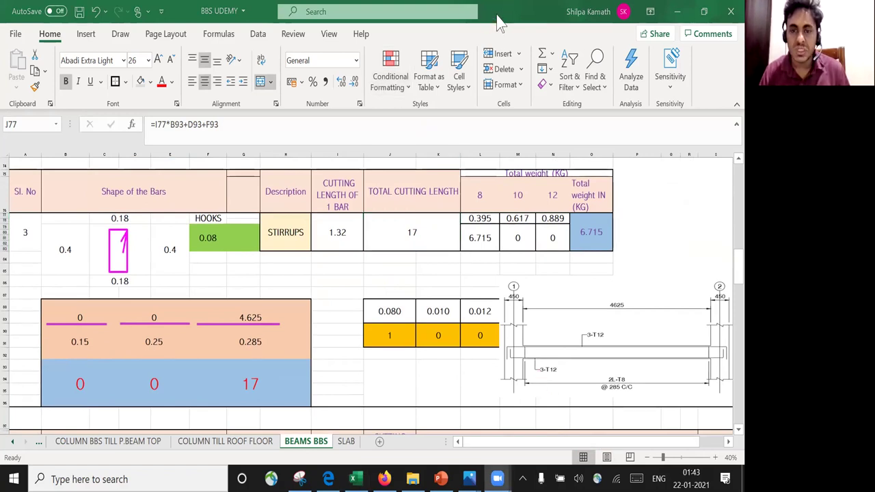
{"action": "left_click_drag", "start_coordinate": [523, 304], "coordinate": [528, 342]}
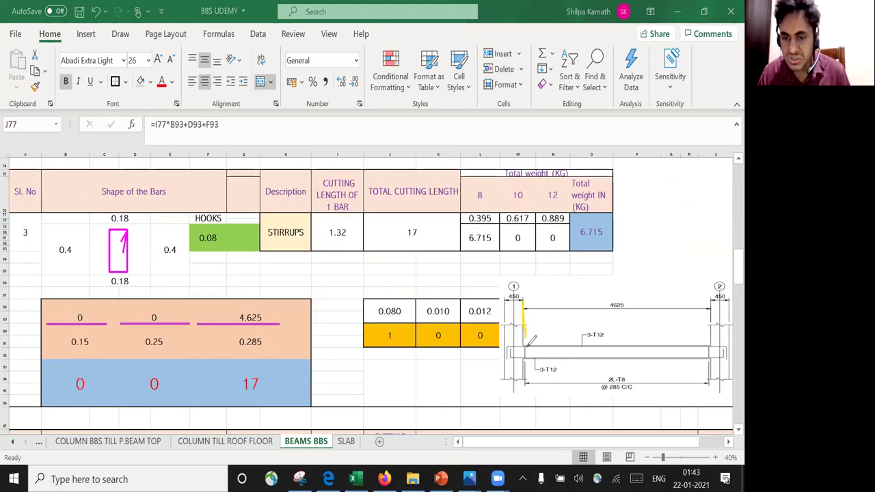
{"action": "left_click_drag", "start_coordinate": [710, 305], "coordinate": [711, 347]}
{"action": "mouse_move", "coordinate": [629, 298]}
{"action": "left_mouse_down"}
{"action": "mouse_move", "coordinate": [602, 306]}
{"action": "mouse_move", "coordinate": [627, 309]}
{"action": "mouse_move", "coordinate": [634, 299]}
{"action": "left_mouse_up"}
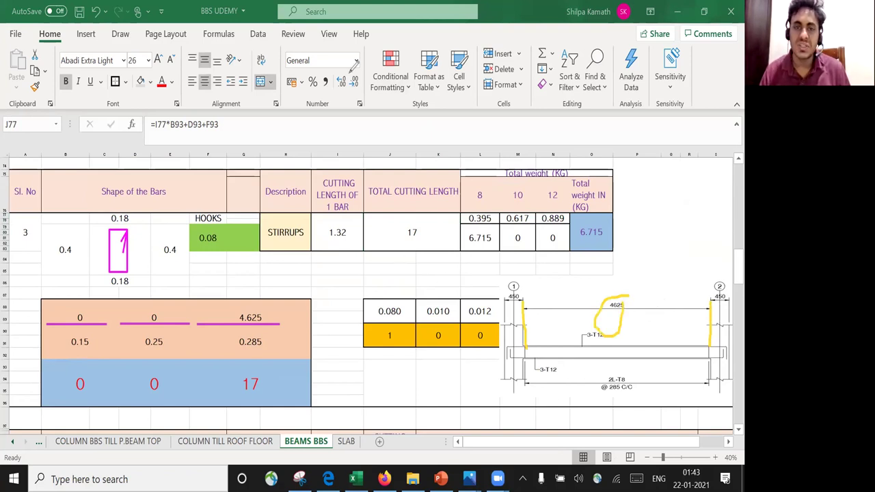
{"action": "key", "text": "e"}
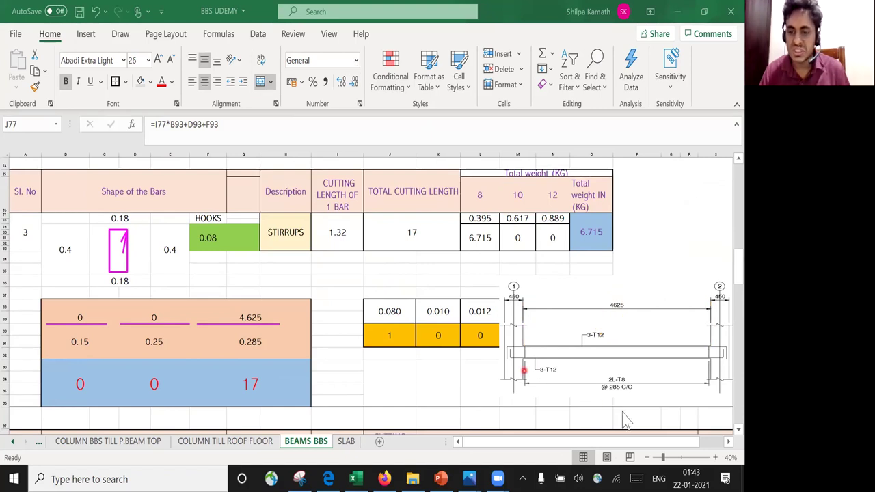
{"action": "left_click", "coordinate": [250, 324]}
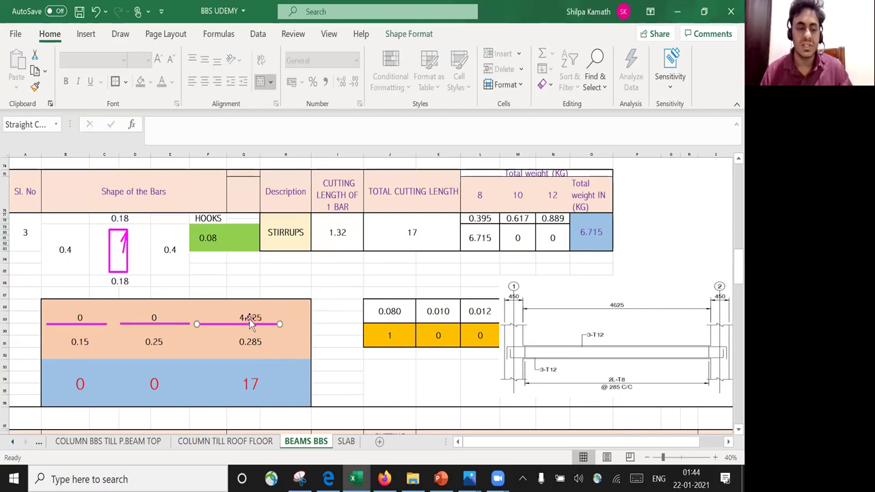
{"action": "key", "text": "Escape"}
{"action": "left_click", "coordinate": [368, 283]}
{"action": "left_click", "coordinate": [292, 309]}
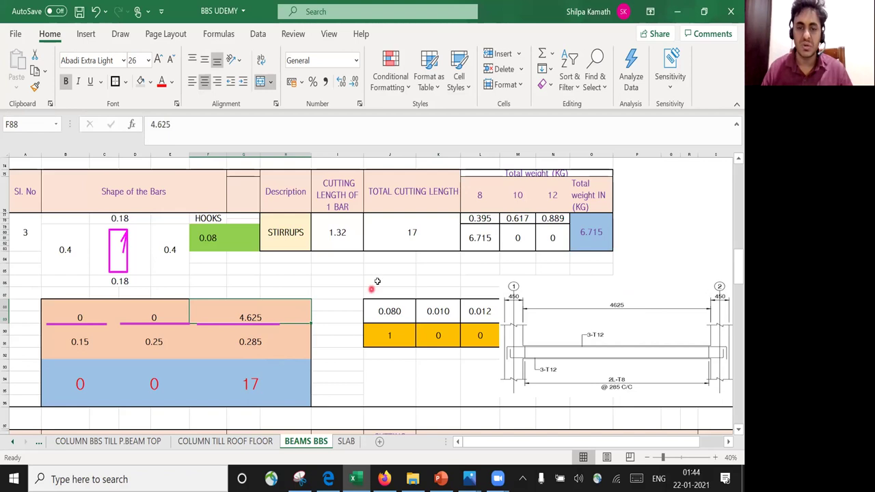
{"action": "left_click", "coordinate": [424, 198]}
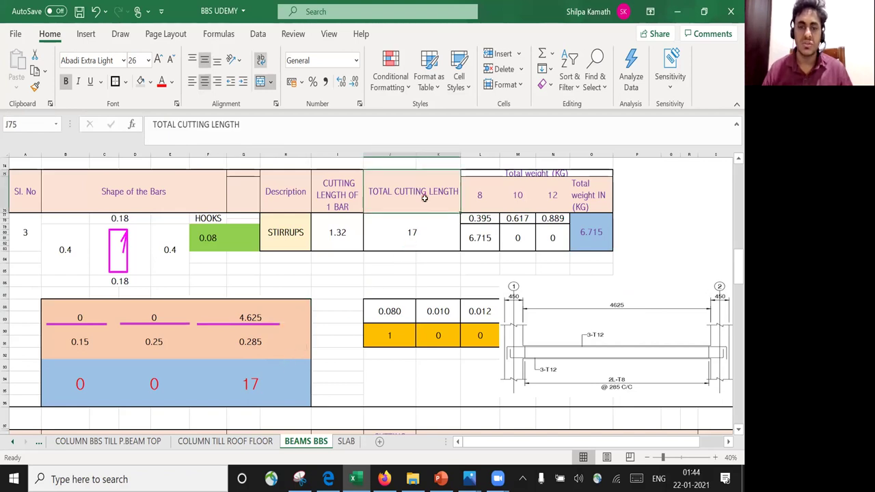
{"action": "left_click", "coordinate": [324, 134]}
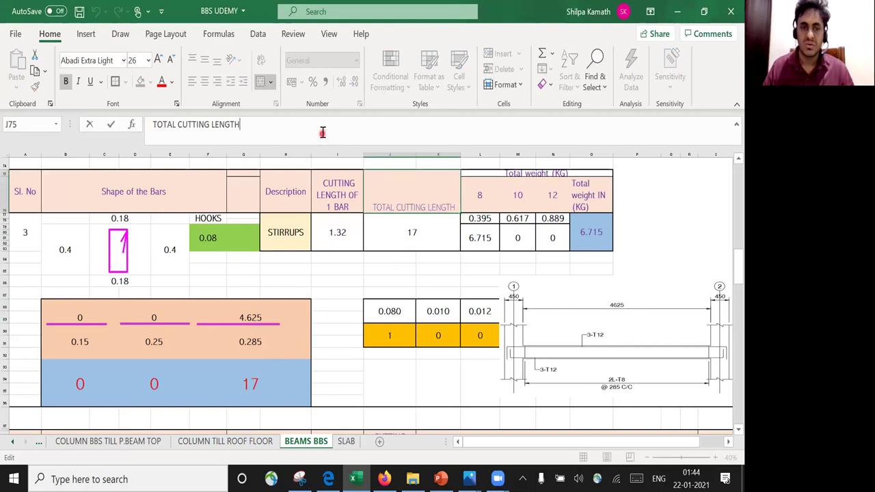
{"action": "key", "text": "BackSpace"}
{"action": "key", "text": "BackSpace"}
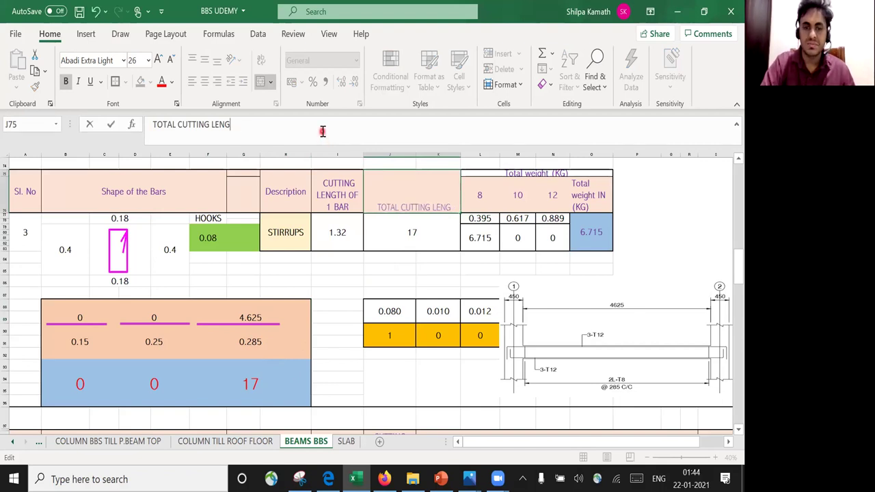
{"action": "key", "text": "BackSpace"}
{"action": "key", "text": "BackSpace"}
{"action": "key", "text": "BackSpace"}
{"action": "key", "text": "BackSpace"}
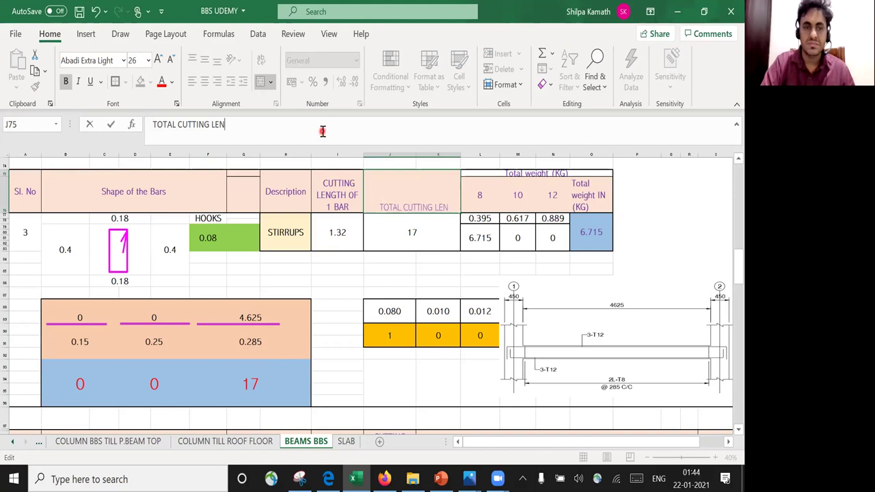
{"action": "key", "text": "BackSpace"}
{"action": "key", "text": "BackSpace"}
{"action": "key", "text": "BackSpace"}
{"action": "key", "text": "BackSpace"}
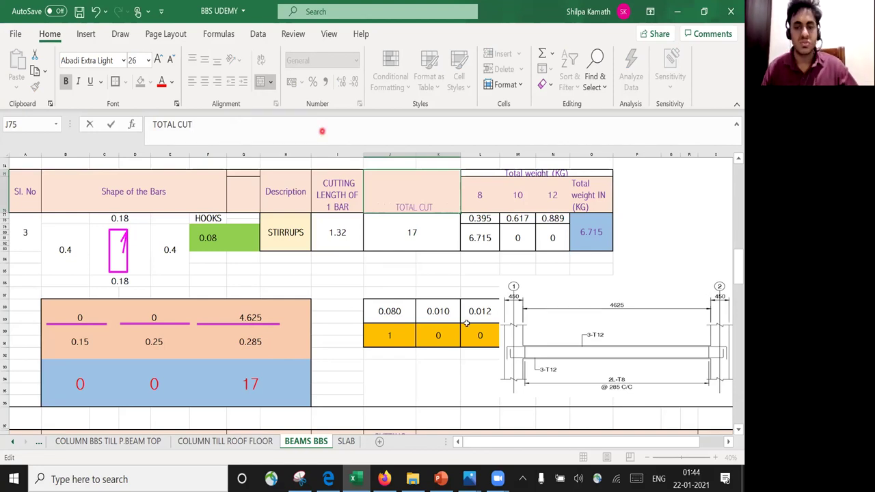
{"action": "key", "text": "ctrl+z"}
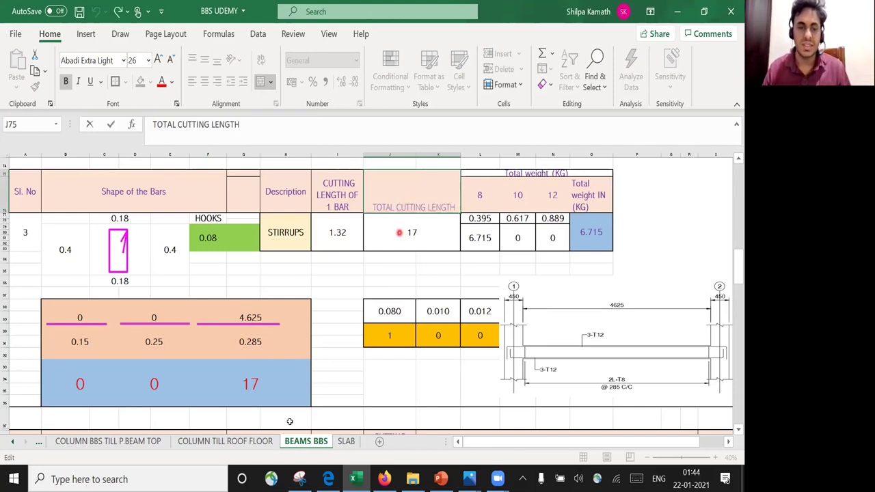
Add +1 to the ROUNDUP stirrup count formula in F93, raising the count to 18
{"action": "left_click", "coordinate": [250, 386]}
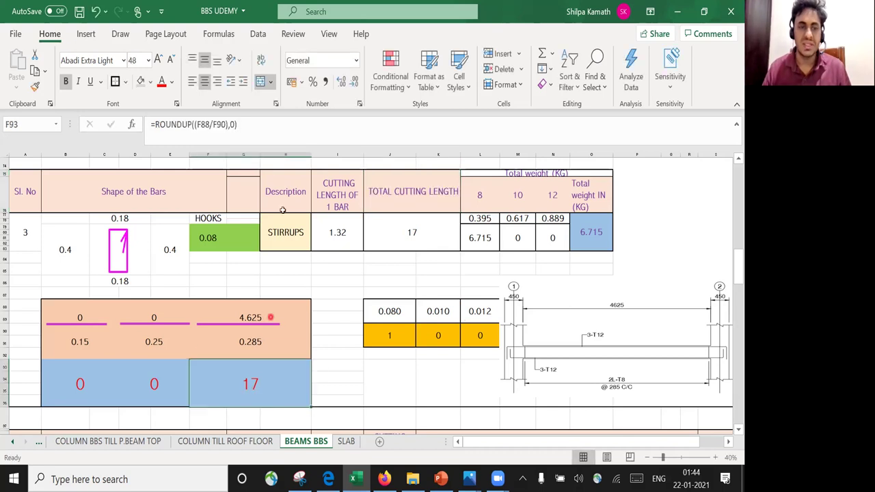
{"action": "left_click", "coordinate": [244, 135]}
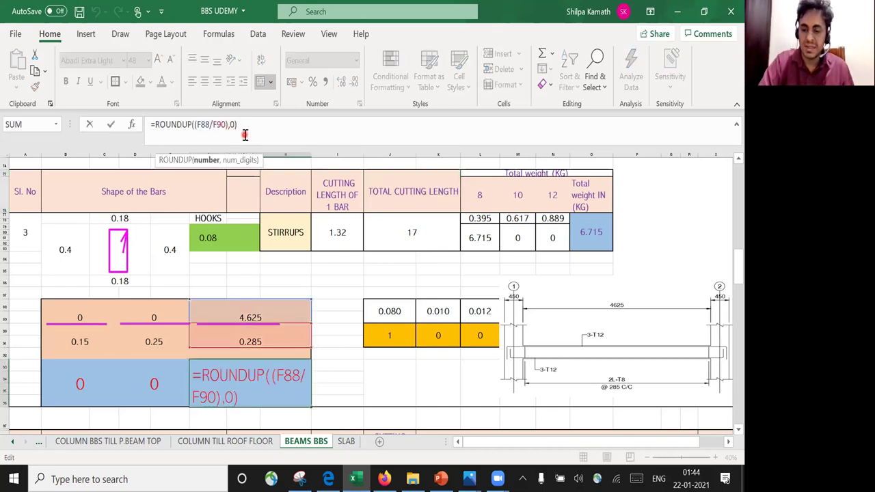
{"action": "type", "text": "+1"}
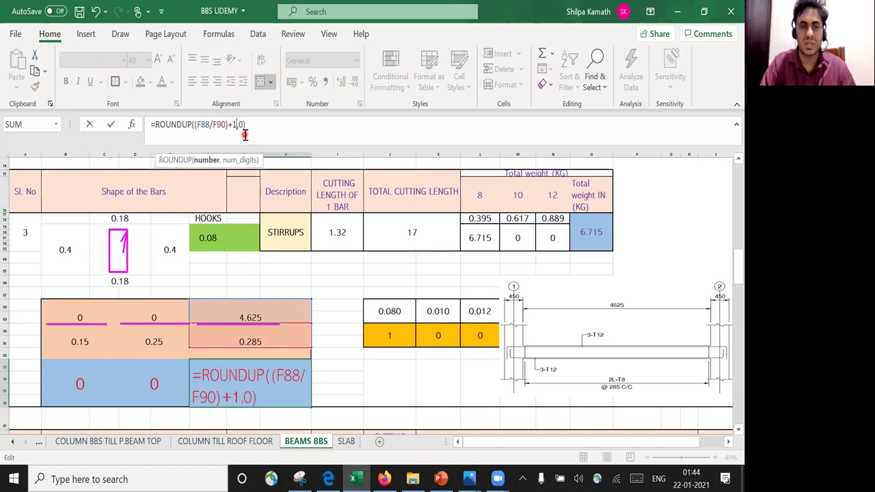
{"action": "key", "text": "Return"}
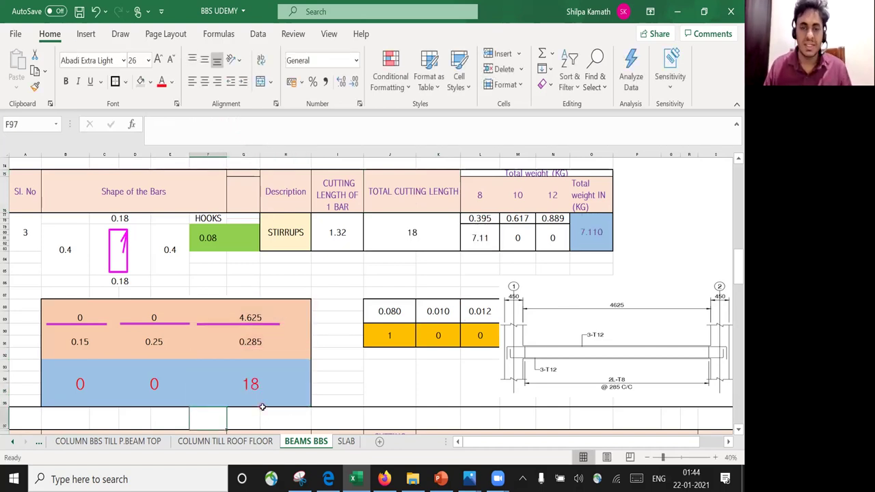
Enter =F93*I77 in J77 so total cutting length is 18 × 1.32 = 23.76
{"action": "left_click", "coordinate": [409, 232]}
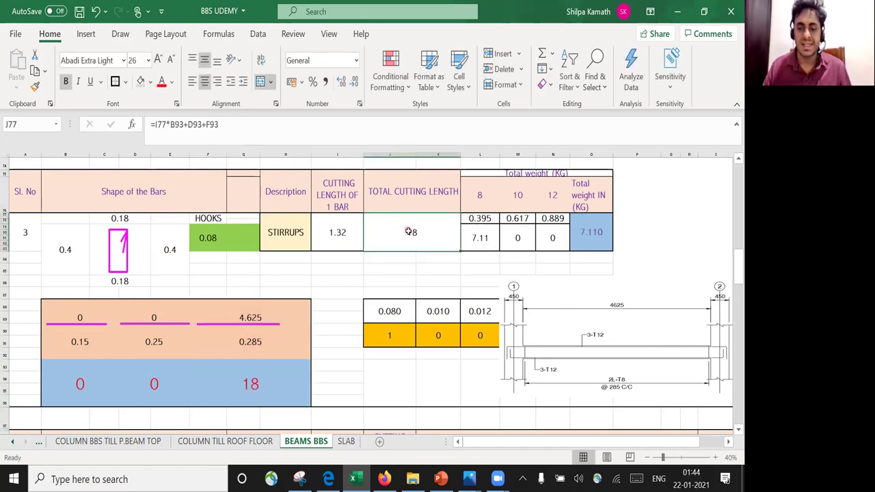
{"action": "type", "text": "="}
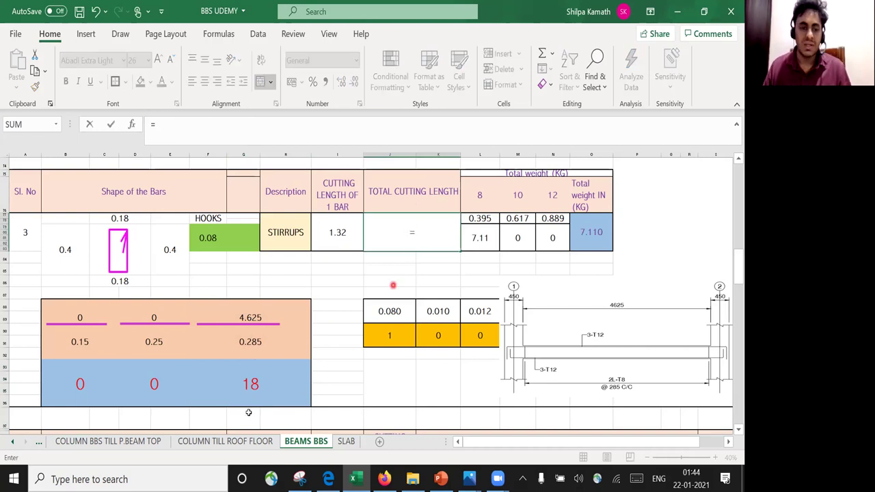
{"action": "left_click", "coordinate": [252, 390]}
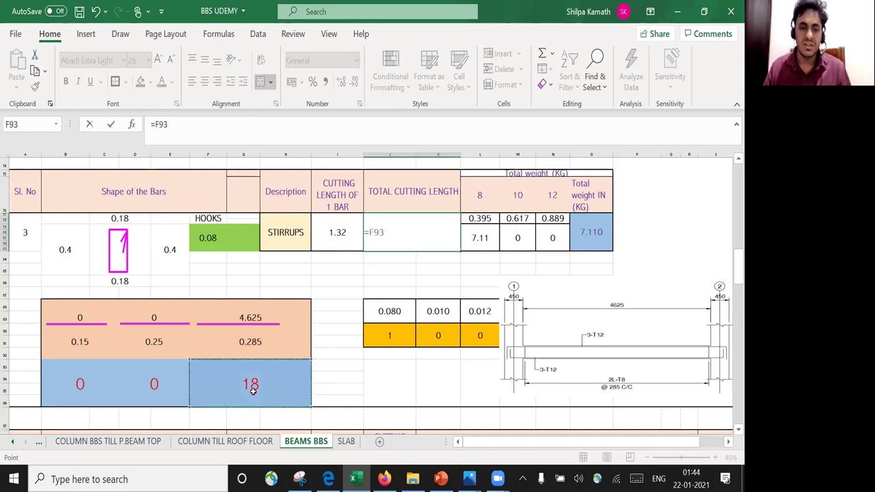
{"action": "type", "text": "*"}
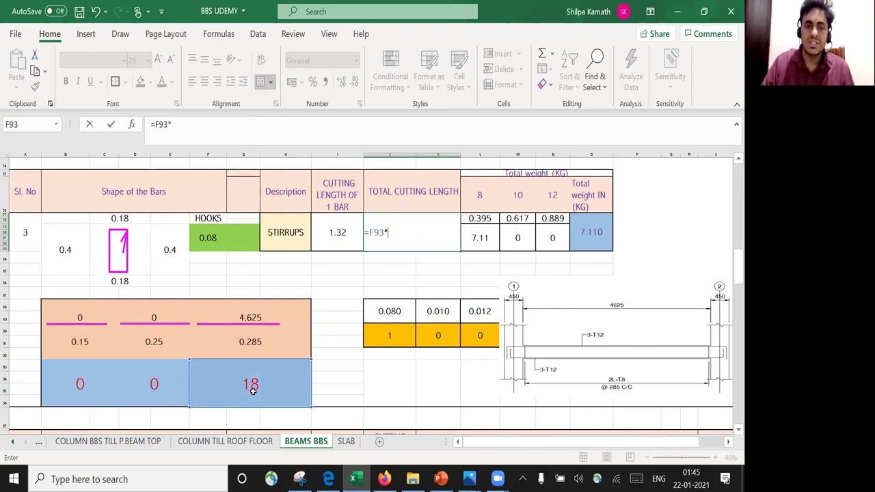
{"action": "left_click", "coordinate": [338, 228]}
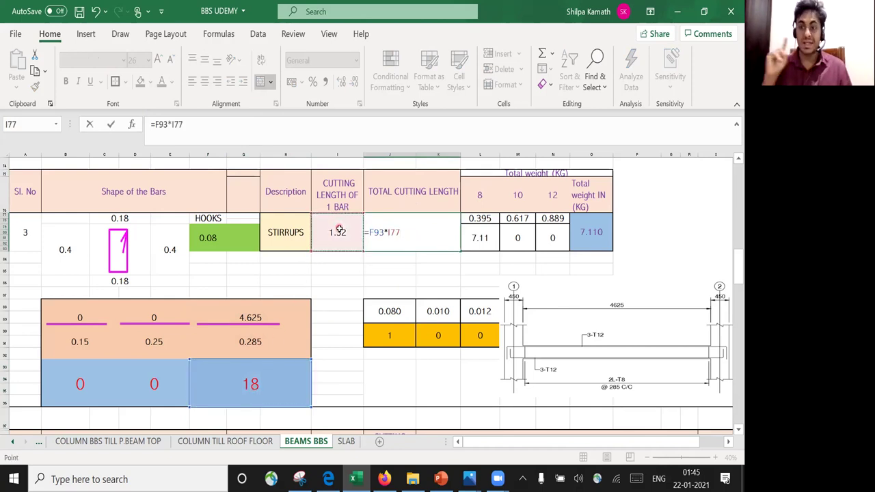
{"action": "key", "text": "Return"}
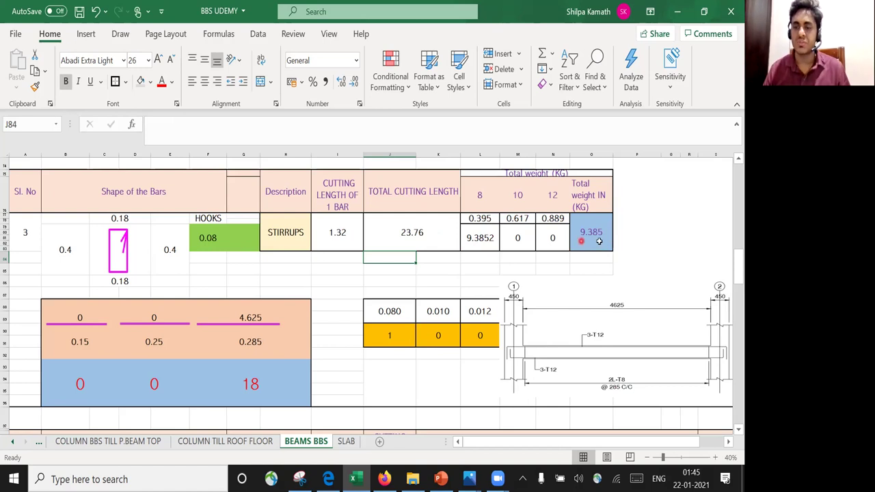
Bring up the first floor beam details PDF showing beams B40–B42
{"action": "left_click", "coordinate": [532, 441]}
{"action": "left_click_drag", "start_coordinate": [535, 448], "coordinate": [488, 450]}
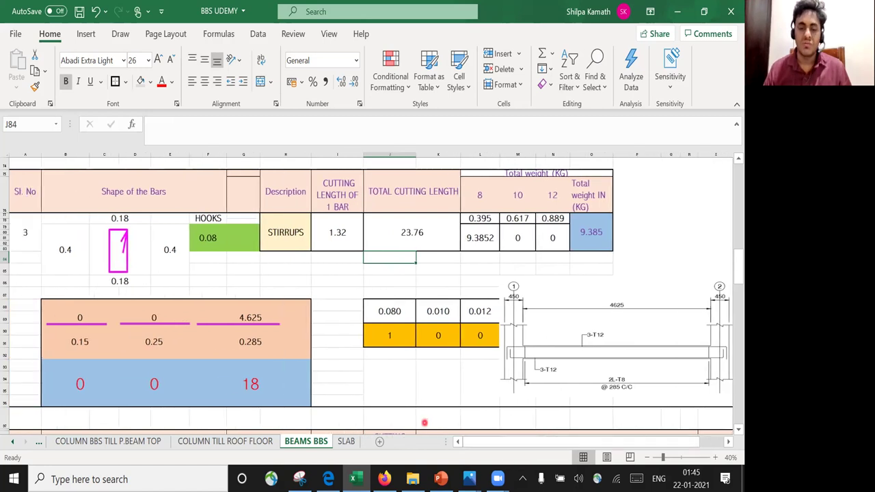
{"action": "left_click", "coordinate": [328, 479]}
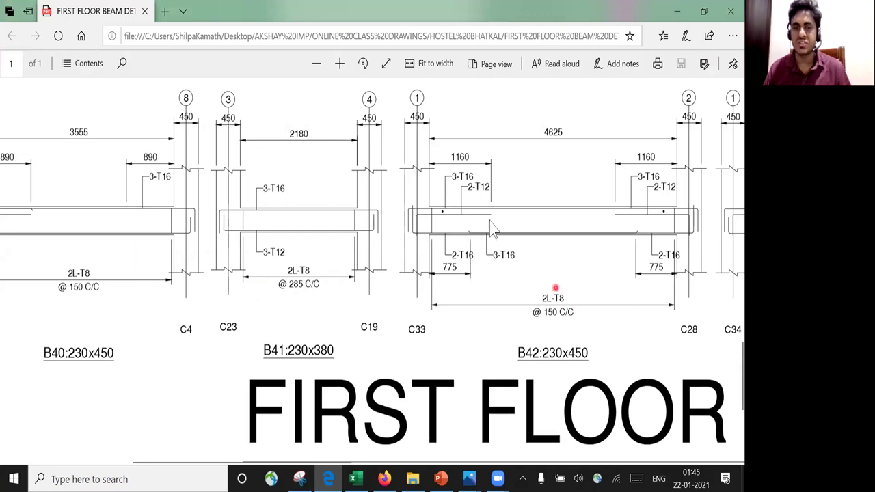
Zoom the drawing to read beam B42's 4625 span and 2L-T8 @ 150 C/C, then return to Excel
{"action": "left_click", "coordinate": [335, 66]}
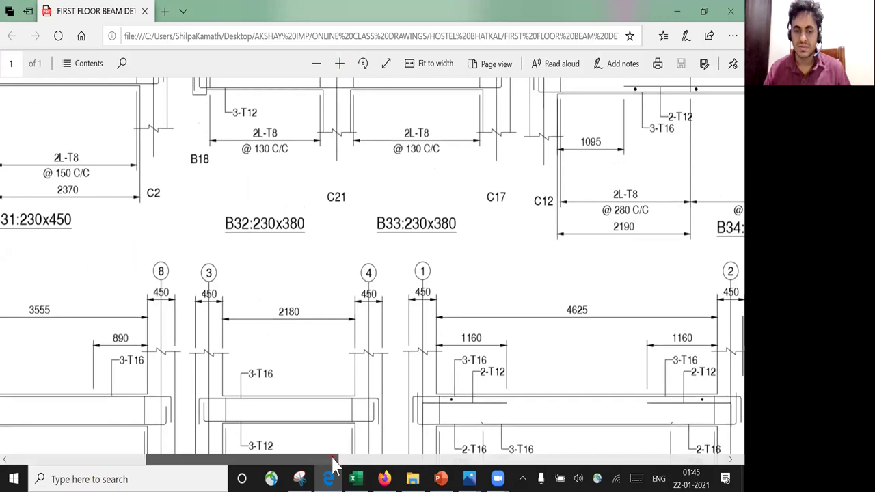
{"action": "left_click_drag", "start_coordinate": [333, 462], "coordinate": [411, 462]}
{"action": "scroll", "coordinate": [307, 344], "scroll_direction": "down", "scroll_amount": 2}
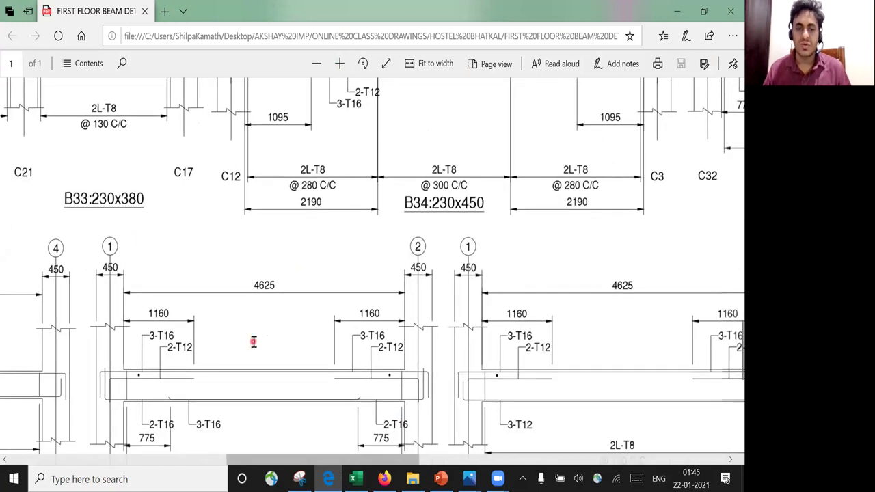
{"action": "scroll", "coordinate": [253, 341], "scroll_direction": "down", "scroll_amount": 3}
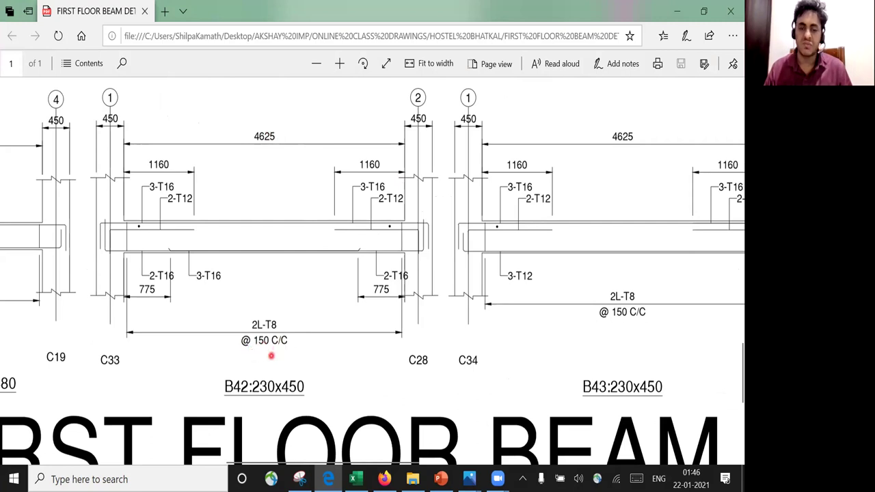
{"action": "left_click", "coordinate": [354, 478]}
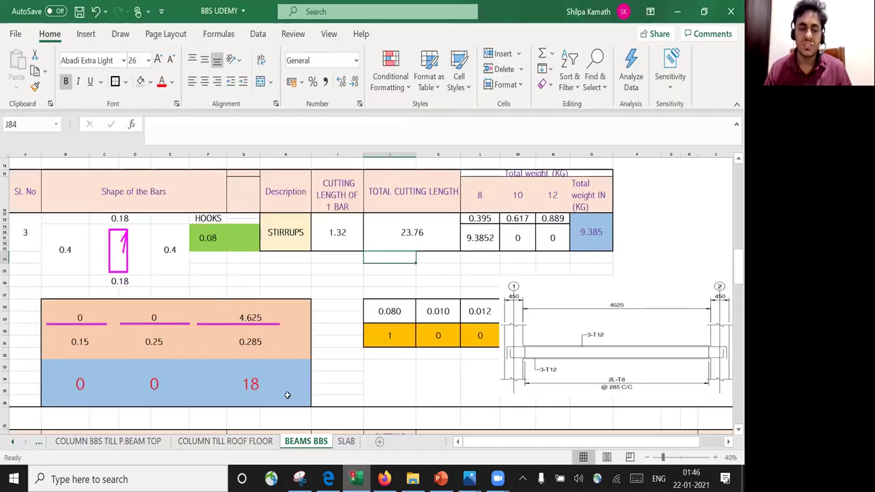
Change the stirrup spacing in F90 from 0.285 to 0.15
{"action": "left_click", "coordinate": [251, 346]}
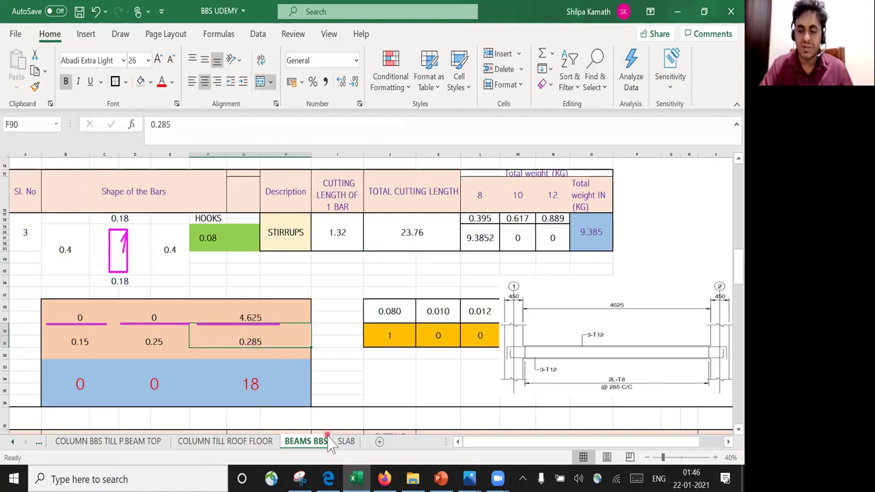
{"action": "type", "text": "0.15"}
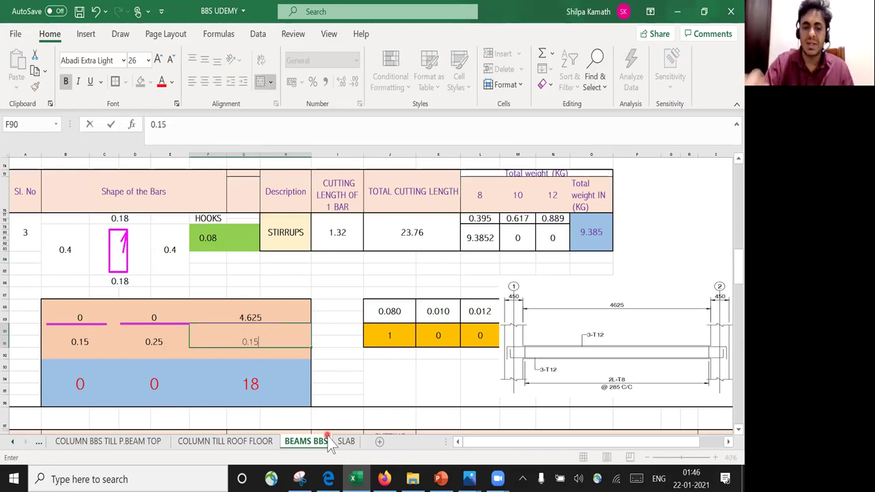
{"action": "key", "text": "Return"}
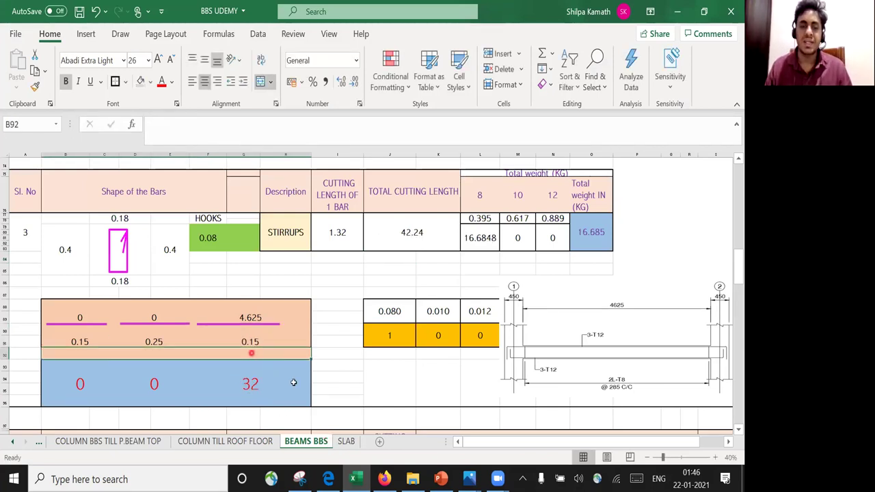